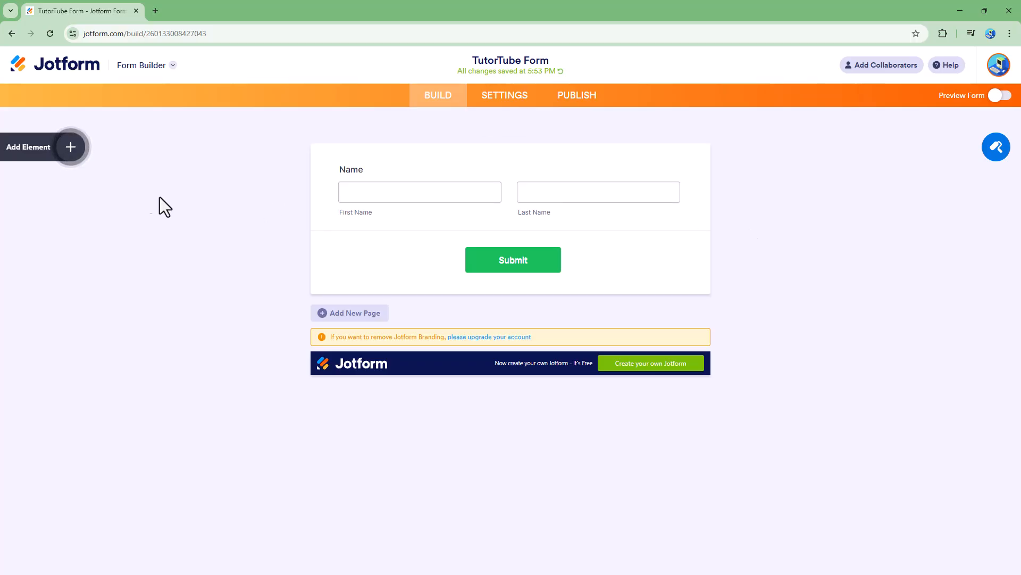
Step: Add a Dynamic Textbox widget below the Name field and label it "Add in your Shopping List"
left_click(69, 156)
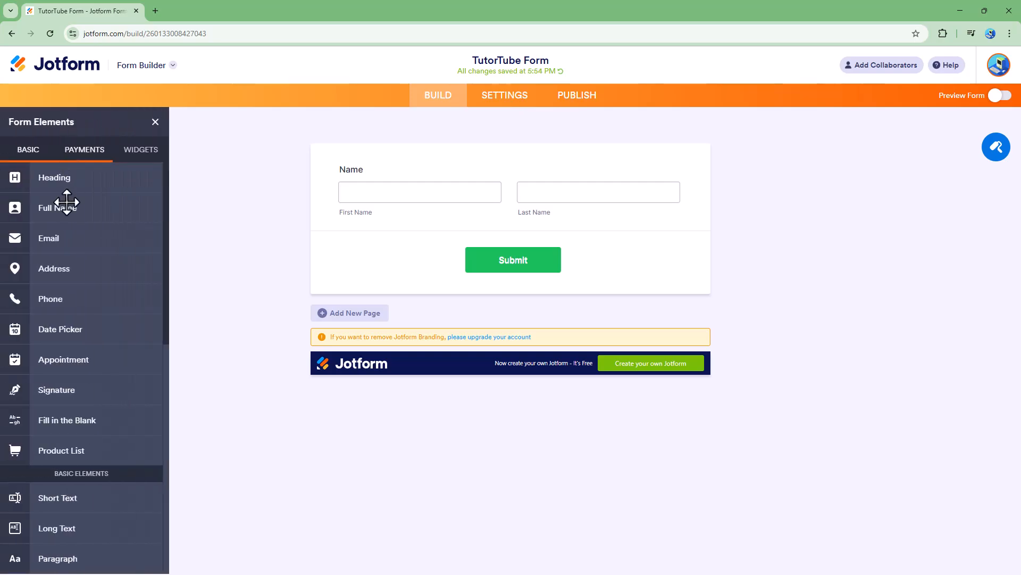
left_click(148, 150)
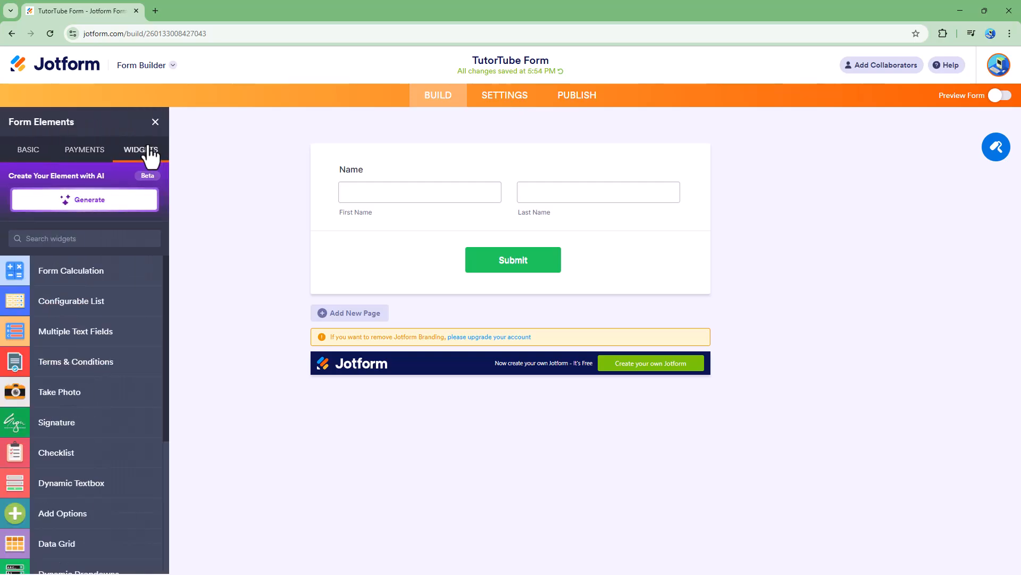
left_click(73, 486)
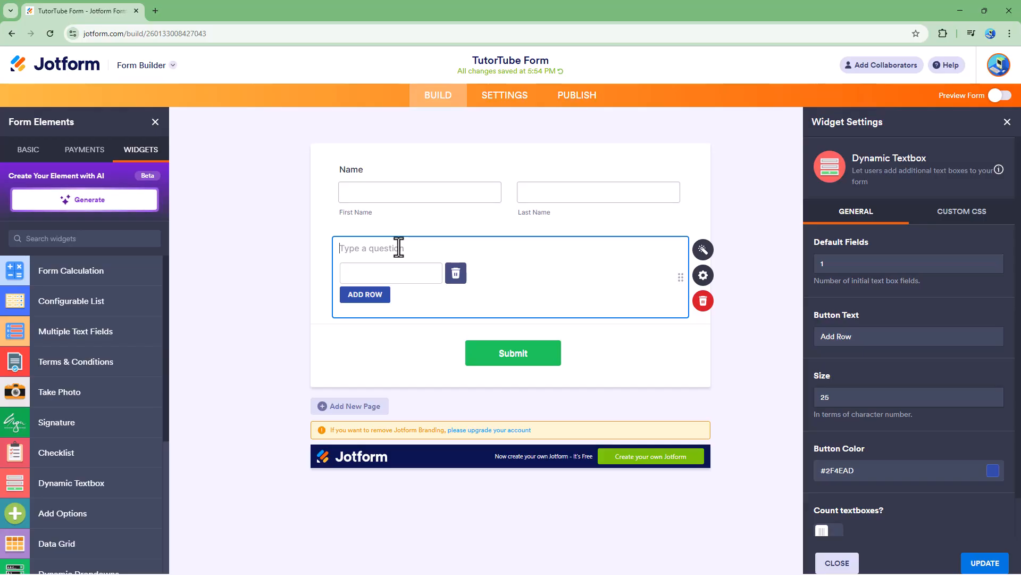
type("Add in your Shopping List")
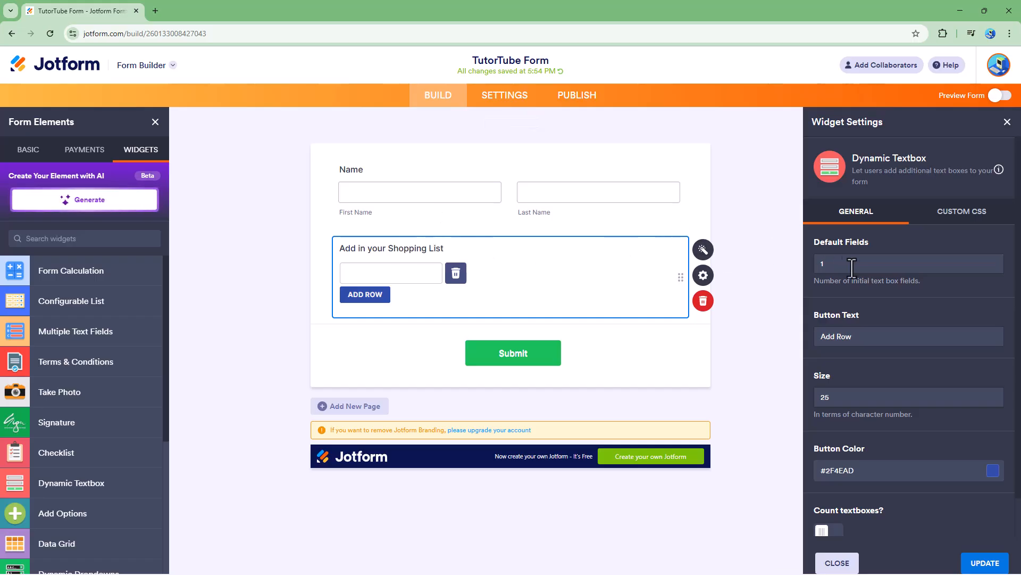
Step: Set the Dynamic Textbox widget's default fields to 3 and its button text to "Add Item"
double_click(823, 263)
key("Tab")
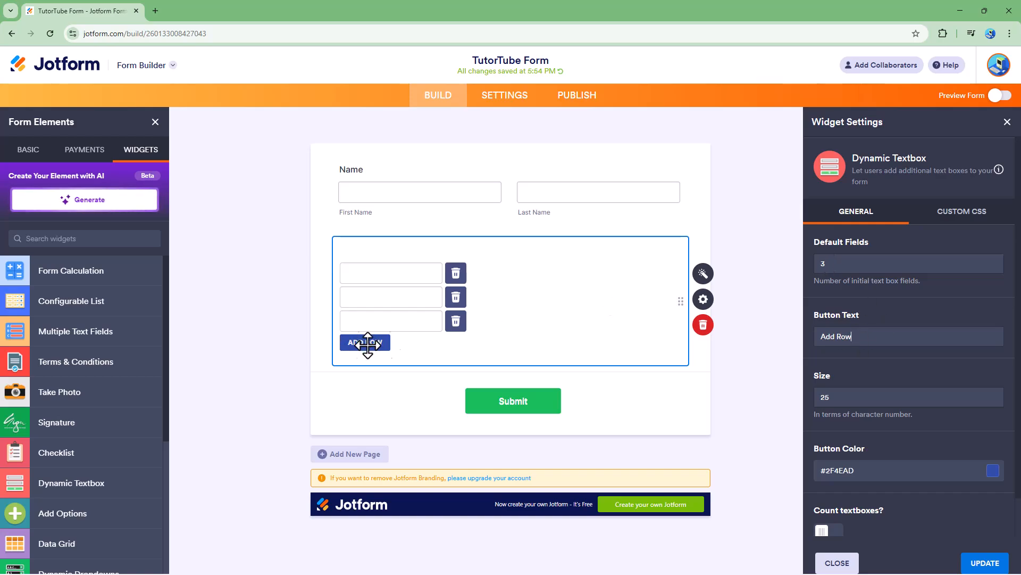
triple_click(836, 336)
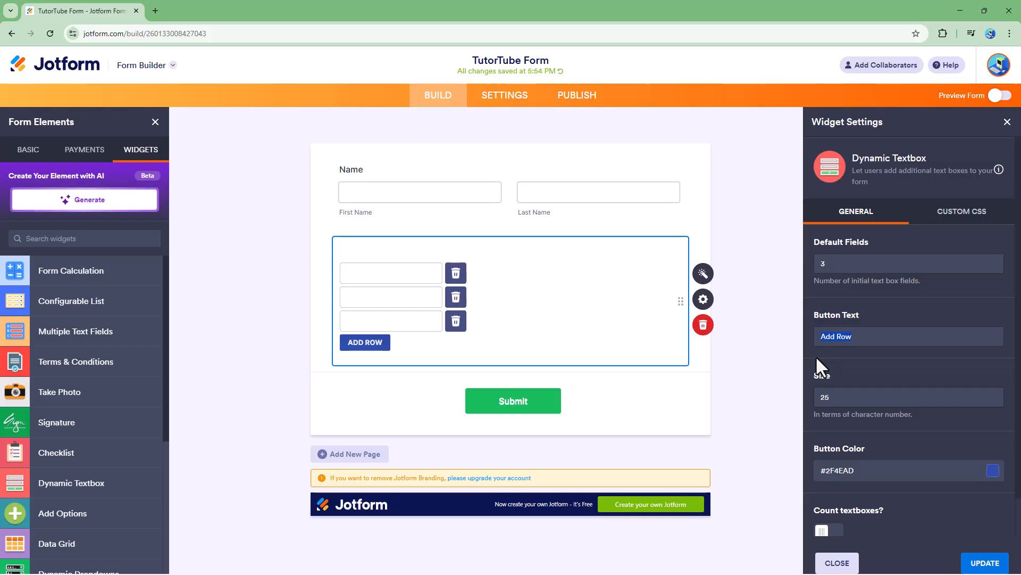
type("Add Item")
Step: Set the Dynamic Textbox size to 40 characters
left_click(856, 400)
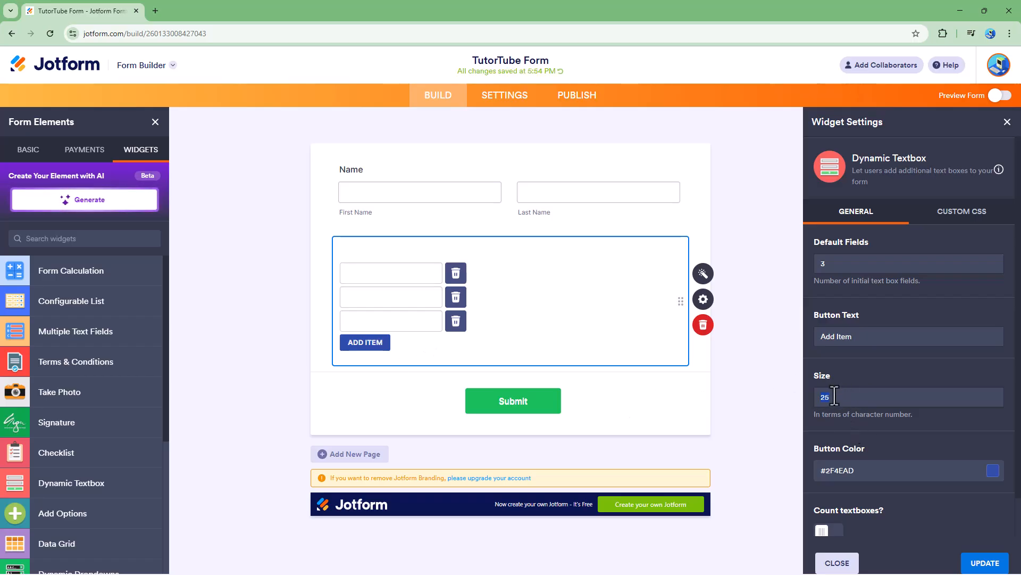
left_click(874, 396)
type("40")
left_click(908, 335)
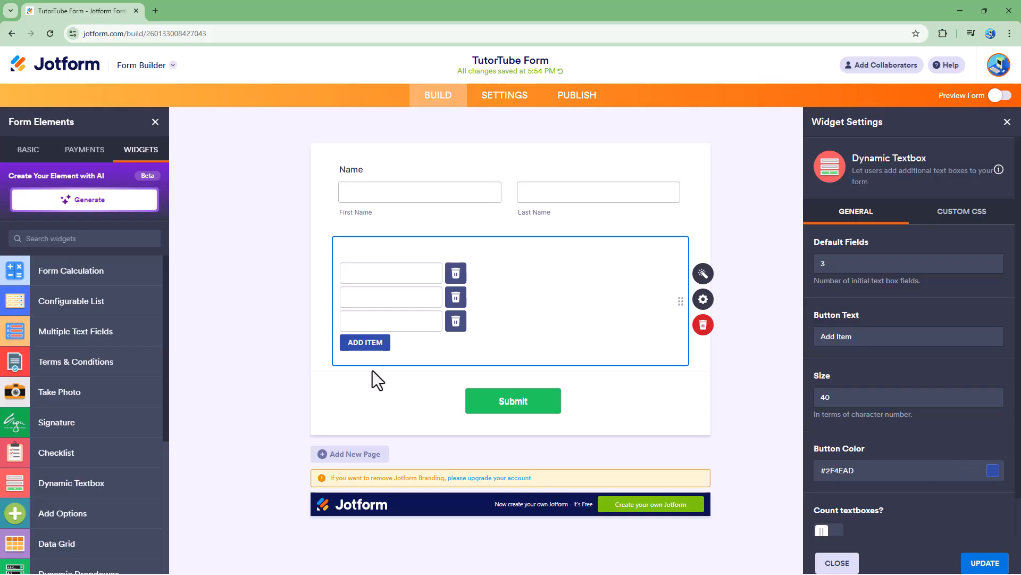
Step: Change the Add Item button's color to brown, #643a13
left_click(992, 473)
left_click_drag(926, 392, 931, 391)
left_click(967, 376)
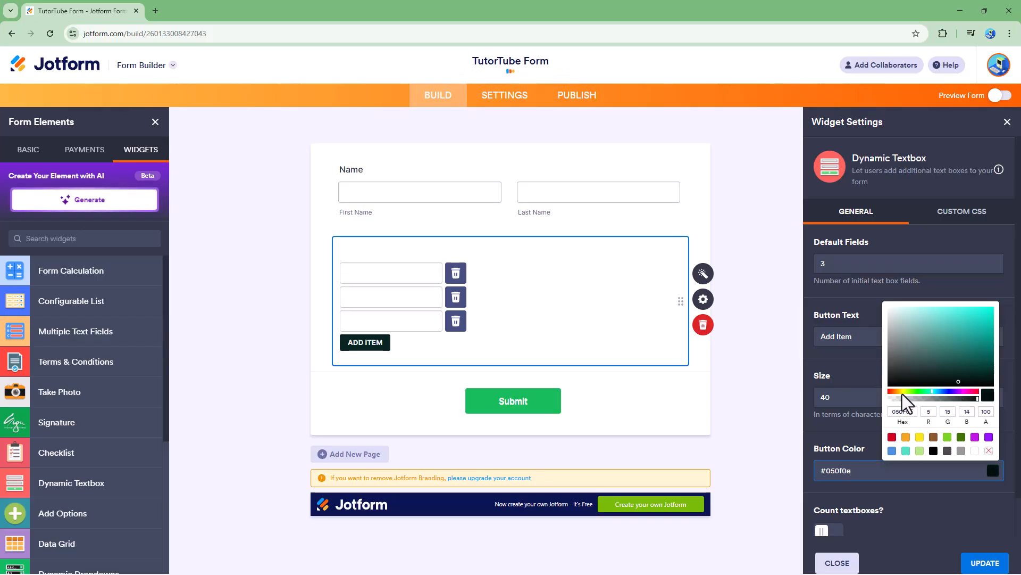
left_click_drag(904, 393, 896, 392)
left_click(963, 366)
left_click(974, 355)
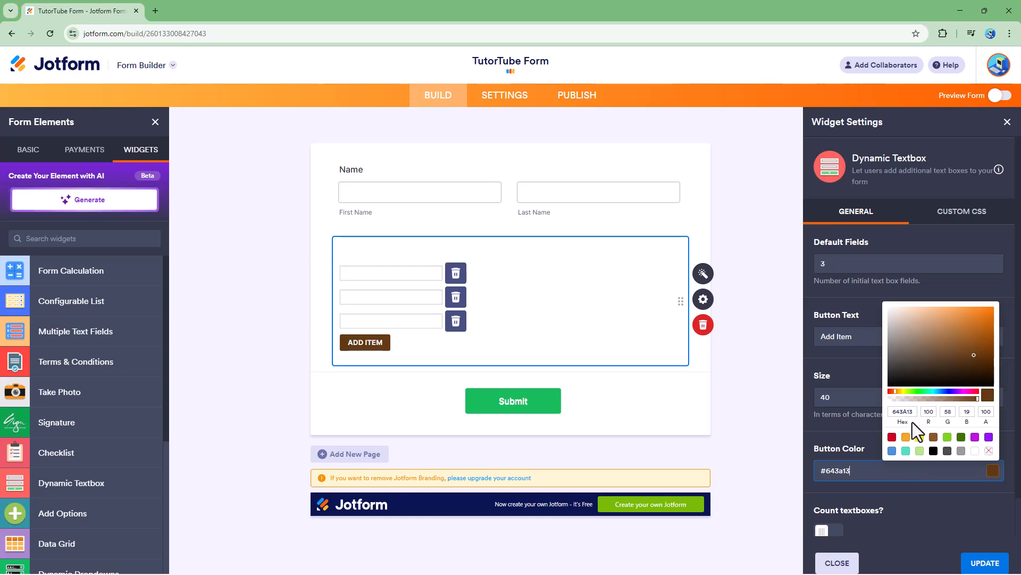
left_click(962, 506)
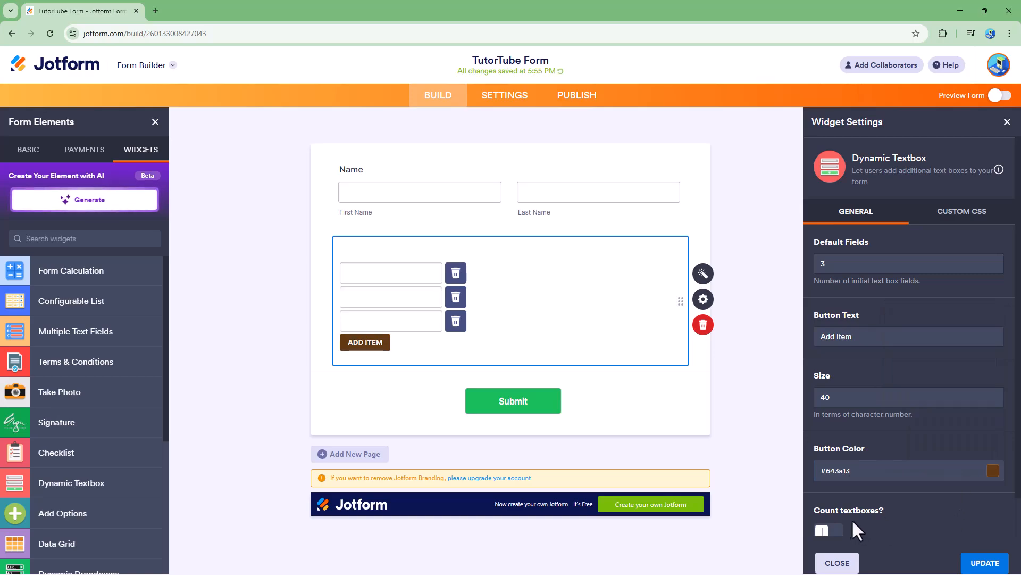
Step: Enable counting of textboxes for the widget and save its settings
left_click(828, 531)
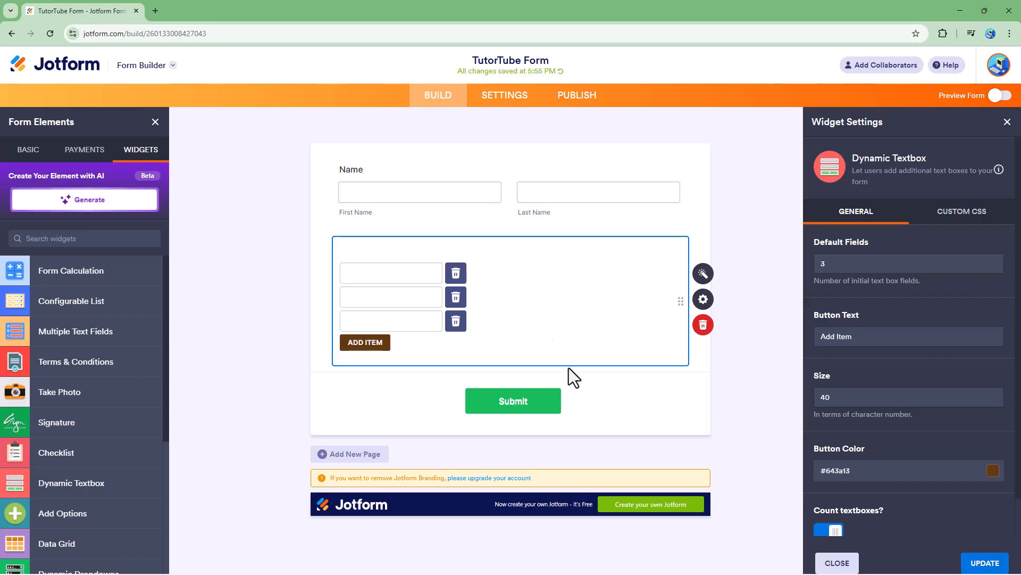
left_click(985, 563)
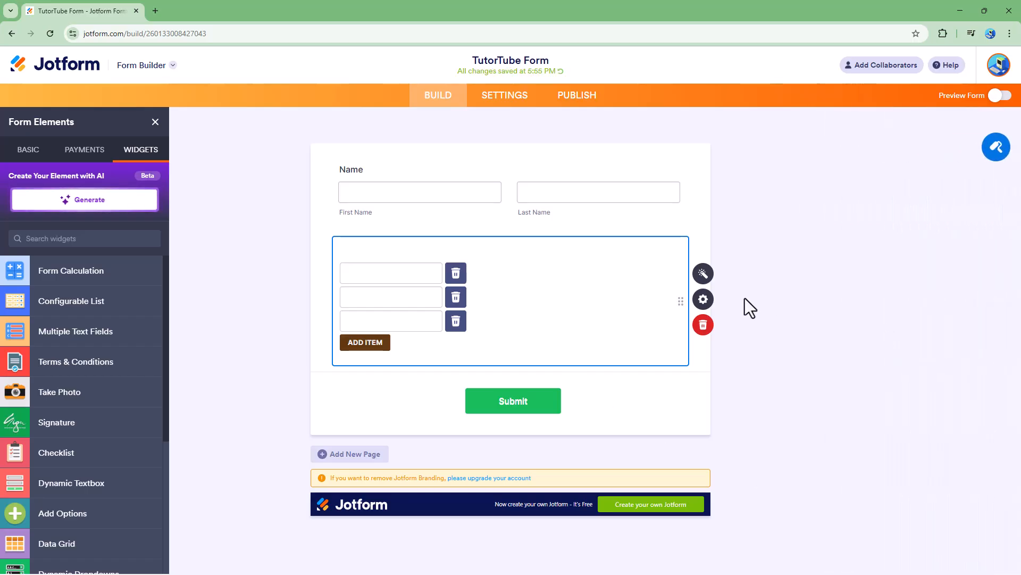
Step: Open the textbox field's properties, try Center and another alignment, and return the alignment to Left
left_click(703, 301)
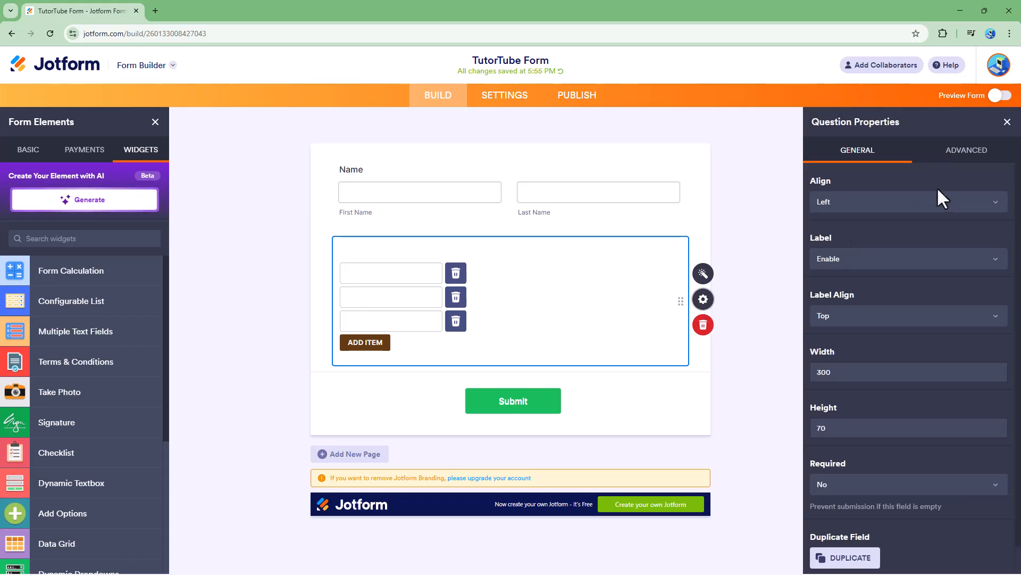
left_click(899, 203)
left_click(864, 237)
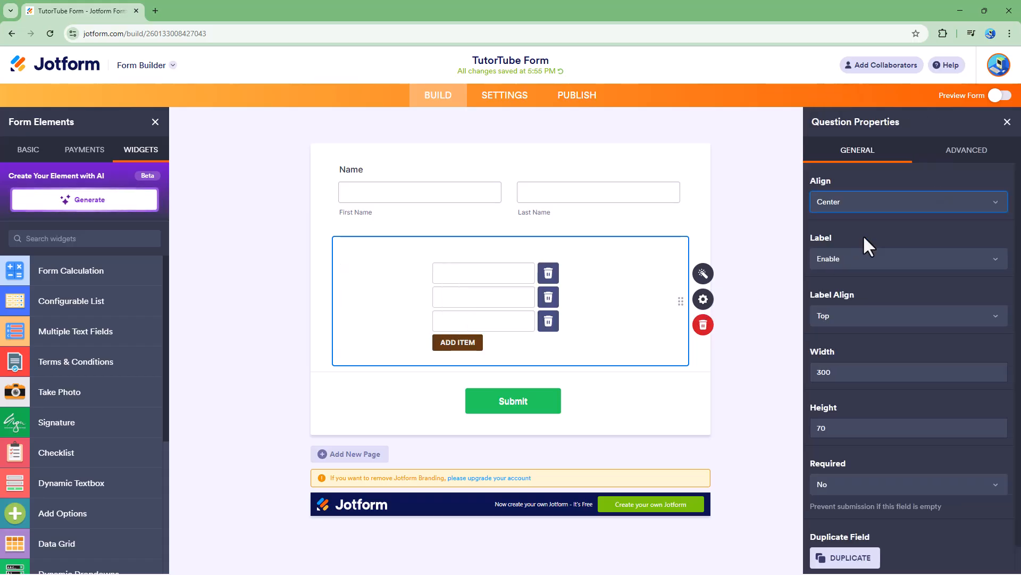
left_click(860, 201)
left_click(848, 244)
left_click(846, 205)
left_click(845, 221)
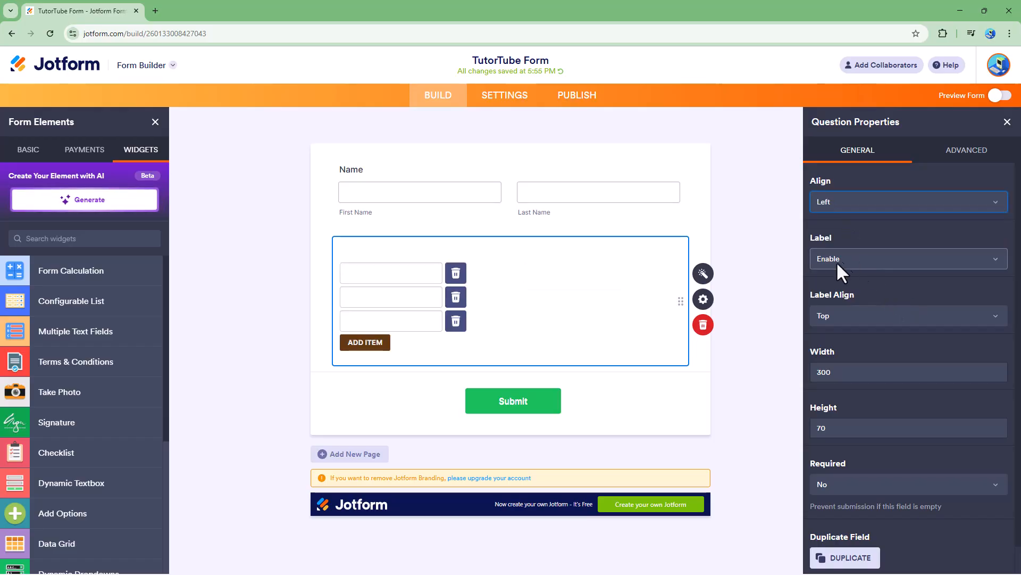
Step: Toggle the field's label setting, leave it on Enable, and enter "Enter your Shop[ping List" as the label
left_click(862, 255)
left_click(843, 274)
left_click(850, 256)
left_click(838, 292)
left_click(377, 247)
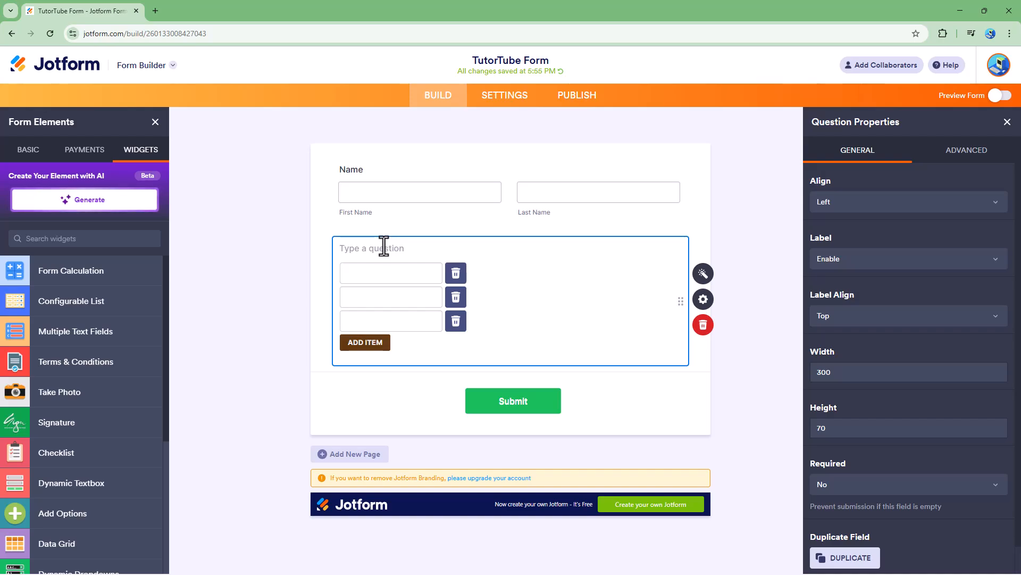
type("Enter your Shop[ping List")
Step: Try the different label alignments on the shopping list field and set Label Align to Right
left_click(900, 314)
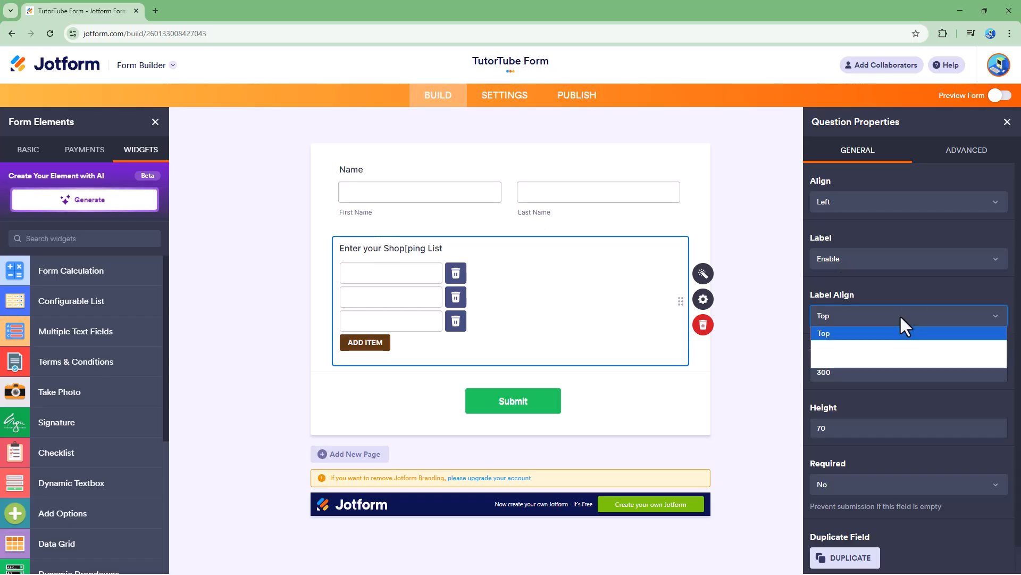
left_click(873, 346)
left_click(860, 314)
left_click(840, 359)
left_click(848, 321)
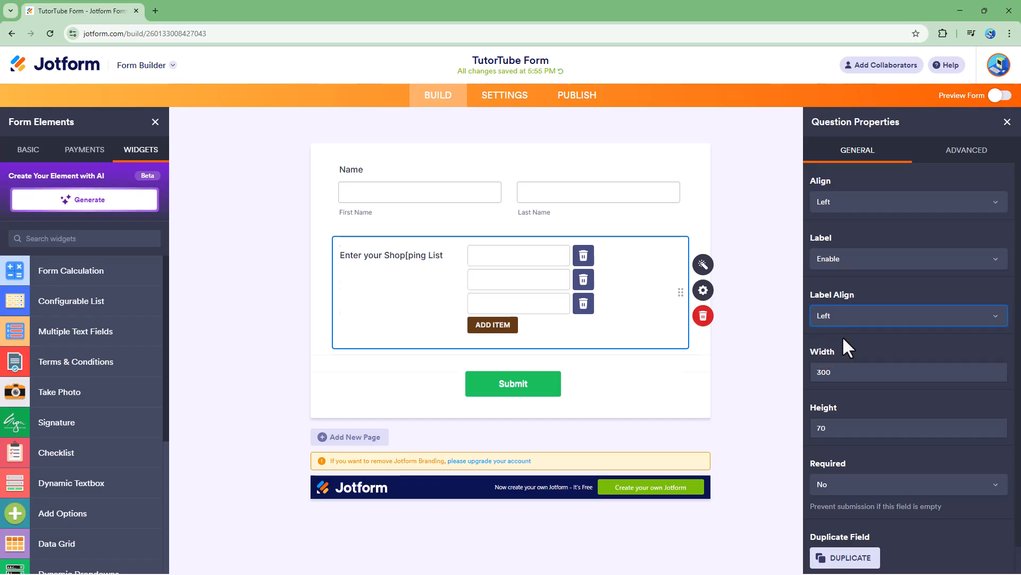
left_click(843, 337)
left_click(853, 313)
left_click(841, 351)
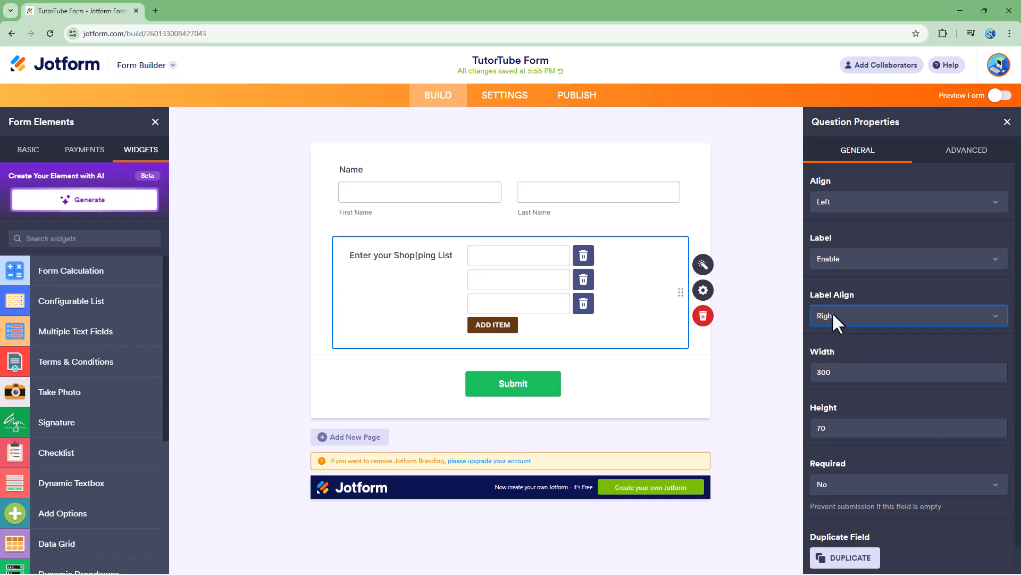
Step: Set the shopping list field's width to 400 and its height to 100
left_click_drag(848, 377, 795, 381)
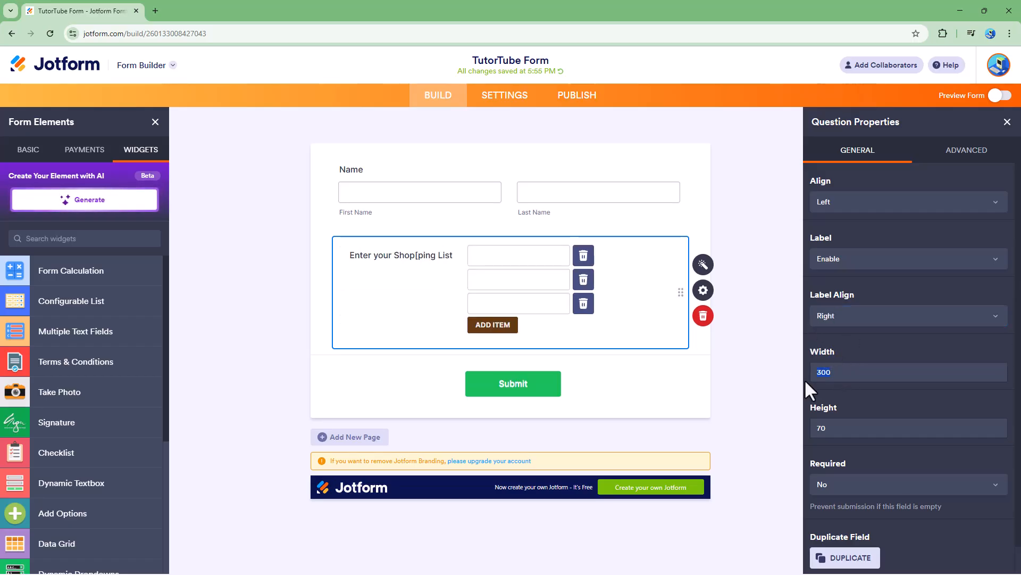
key("Right")
key("BackSpace")
type("4")
type("100")
Step: Make the shopping list field required by setting Required to Yes
left_click(862, 481)
left_click(837, 516)
left_click(845, 484)
left_click(832, 504)
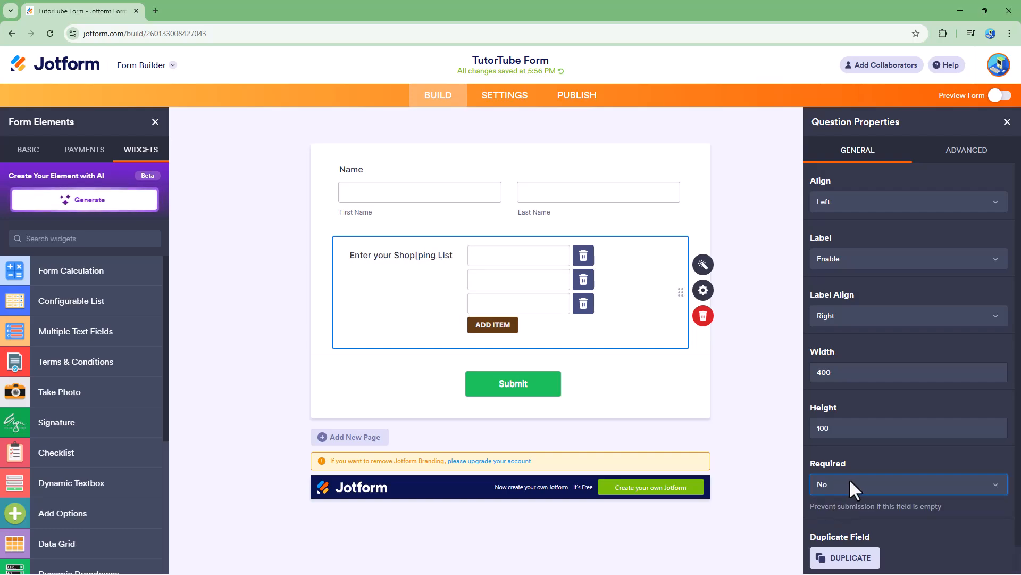
left_click(849, 477)
left_click(835, 516)
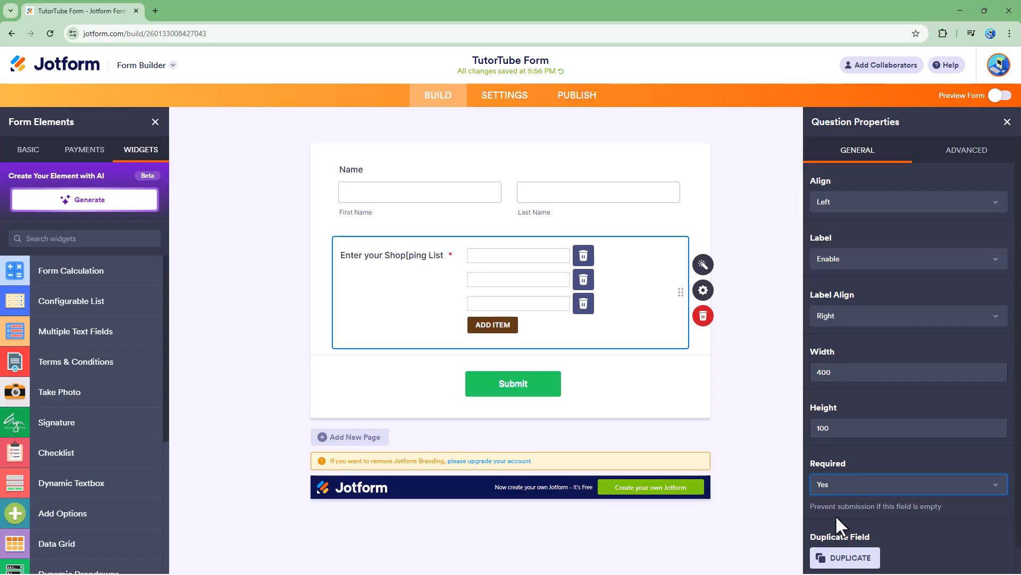
Step: Duplicate the shopping list field and delete the copy
left_click(844, 558)
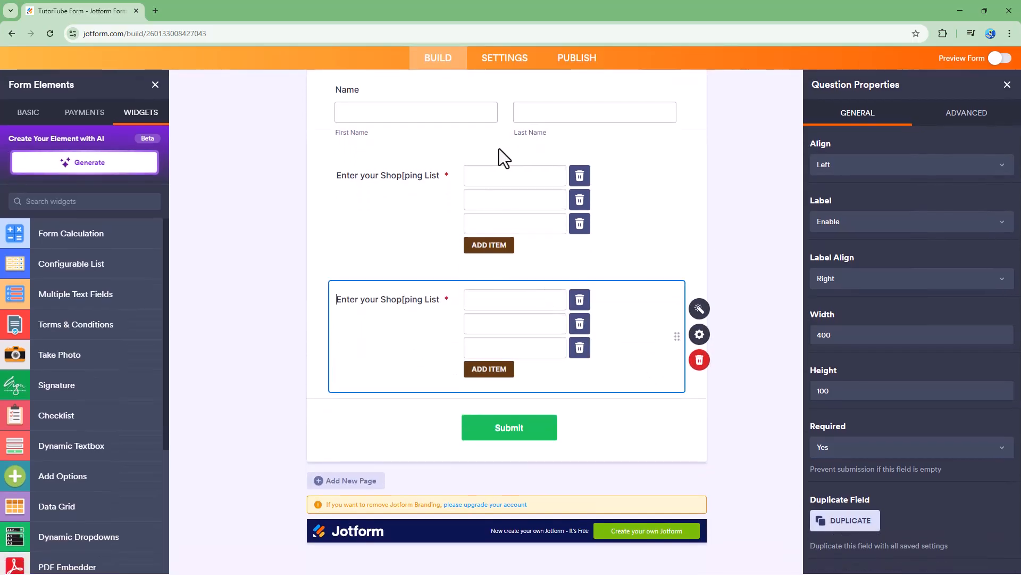
left_click(700, 360)
left_click(590, 399)
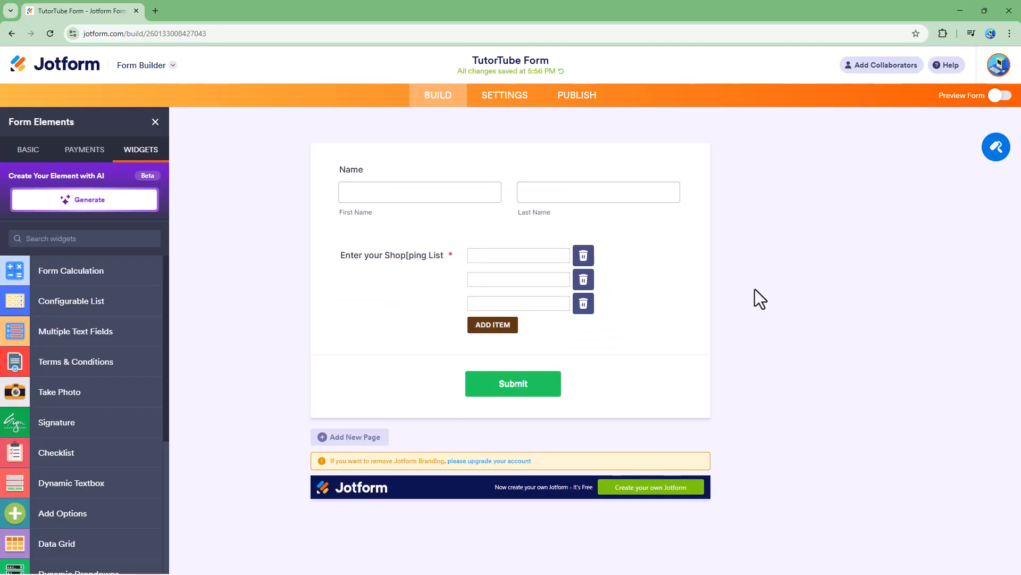
Step: In the field's advanced properties, rename the widget "Shopping List" and correct the field label to "Enter your Shopping List"
left_click(404, 248)
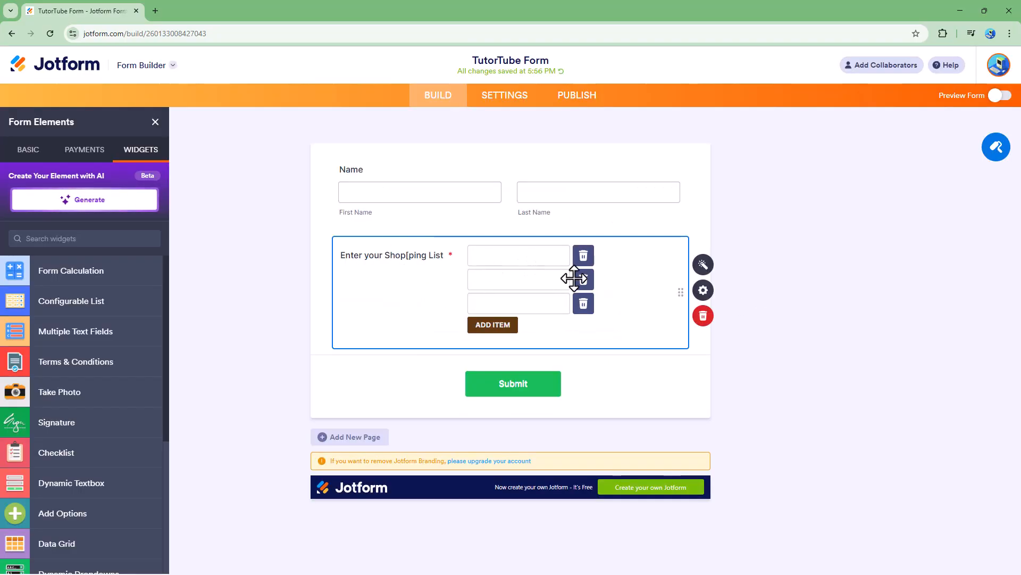
left_click(703, 290)
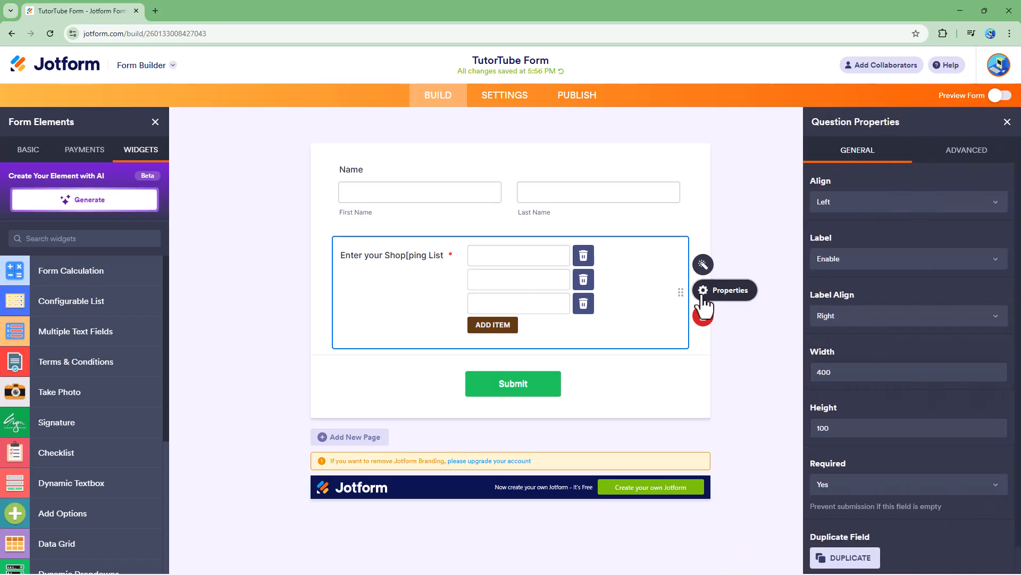
left_click(965, 152)
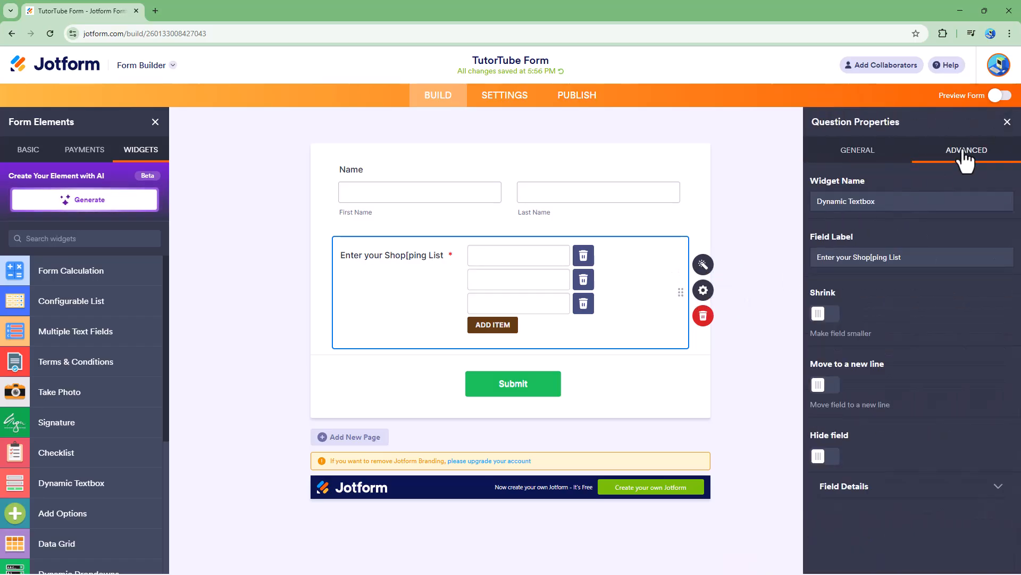
left_click(906, 201)
left_click_drag(906, 200, 778, 221)
type("Shopping List")
key("BackSpace")
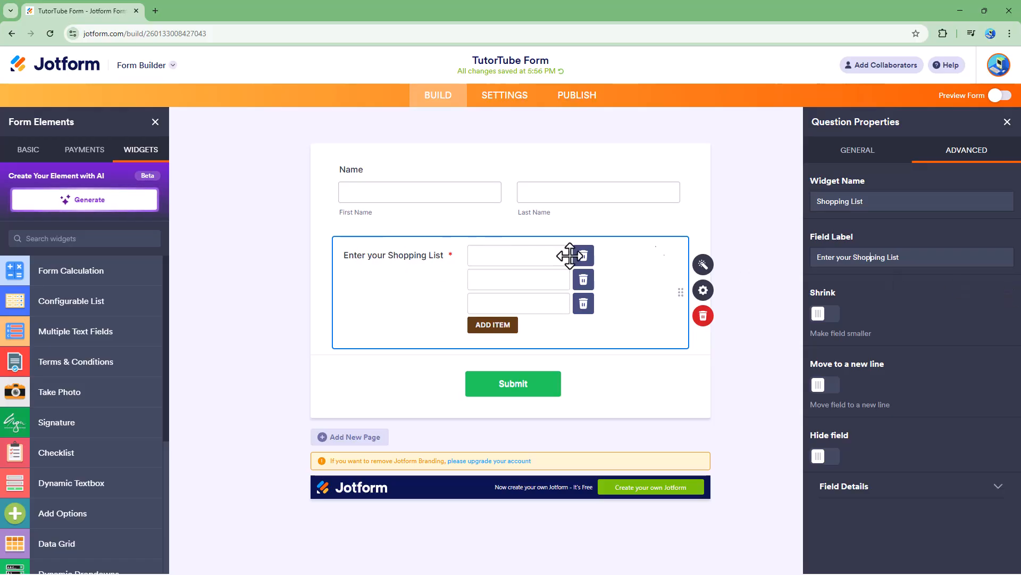
Step: Enable Shrink for the shopping list field and try switching Move to a new line on and off
left_click(831, 318)
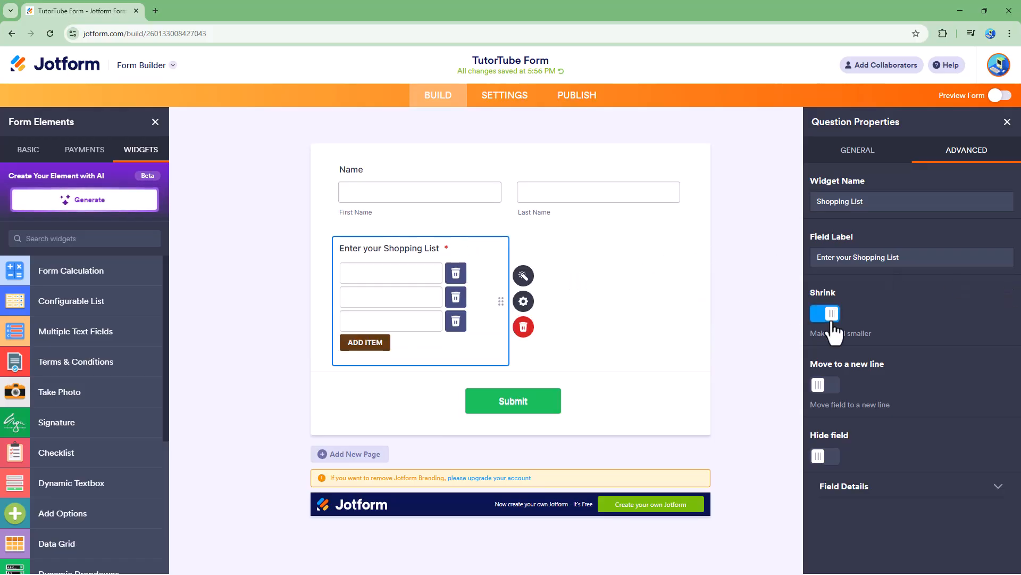
left_click(825, 385)
left_click(825, 384)
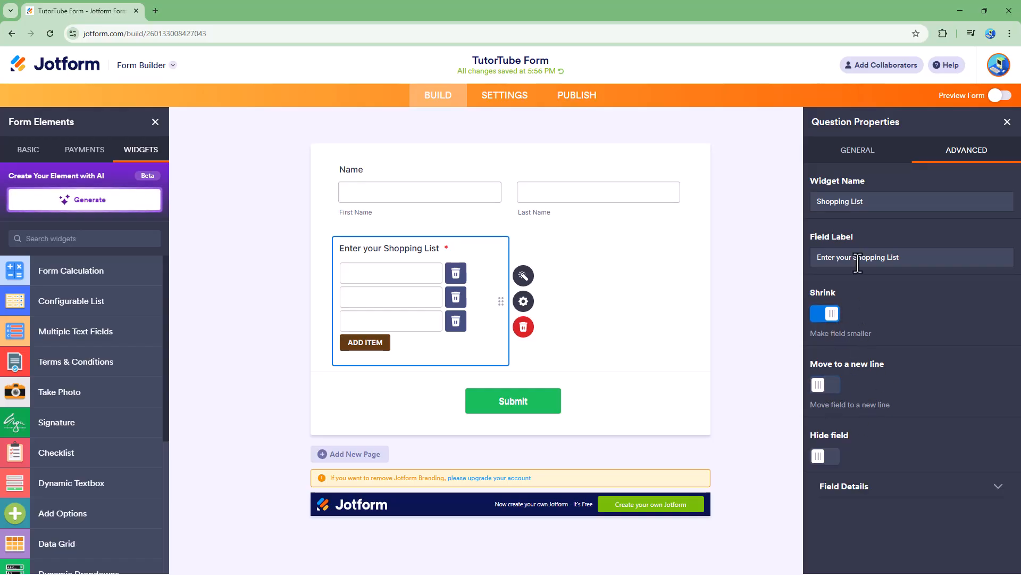
Step: Duplicate the shrunken shopping list field with all its saved settings
left_click(532, 302)
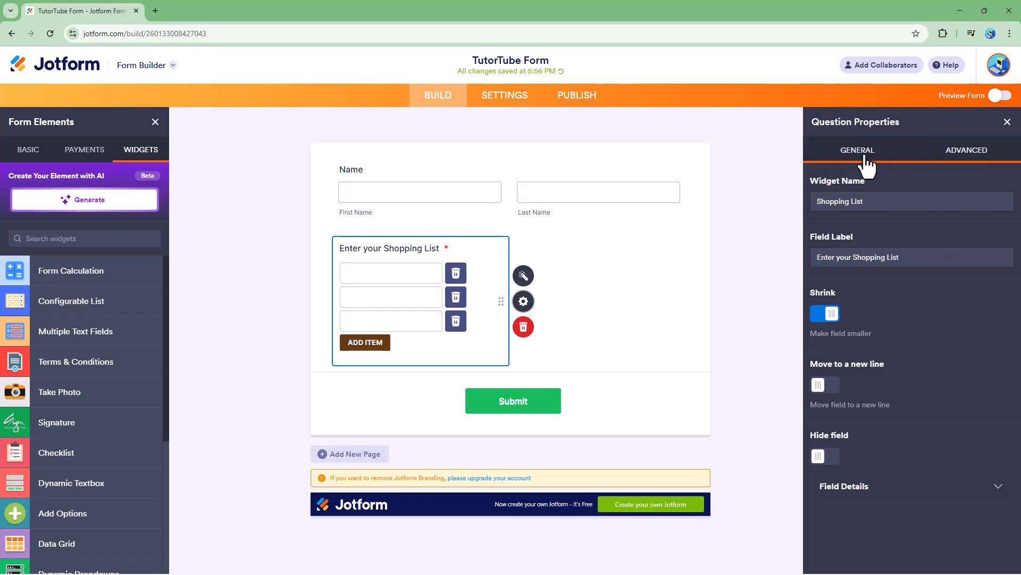
scroll(861, 425, "down", 5)
left_click(850, 557)
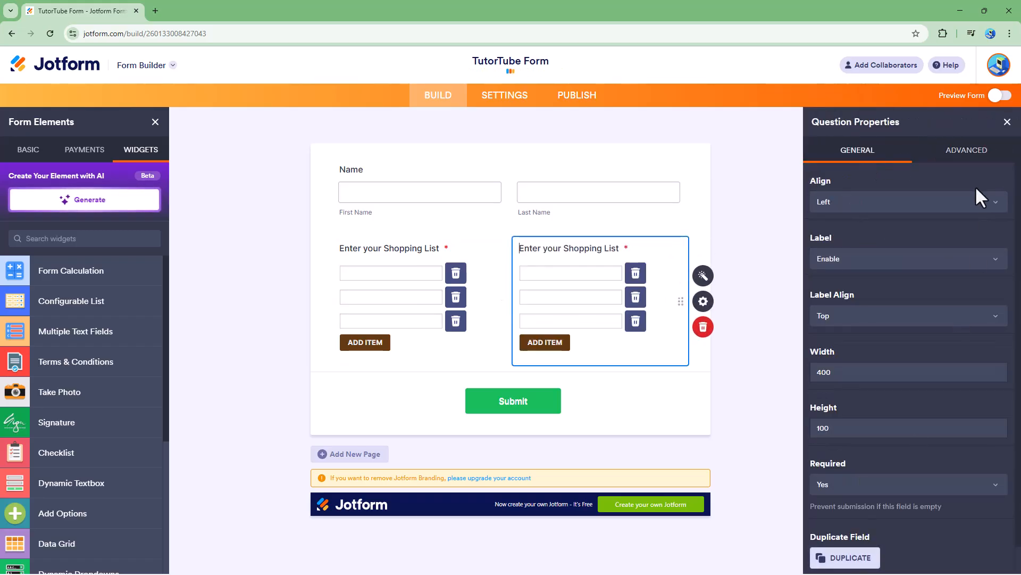
Step: Try Move to a new line on the duplicated field, and switch off both that option and Shrink
left_click(969, 150)
left_click(827, 385)
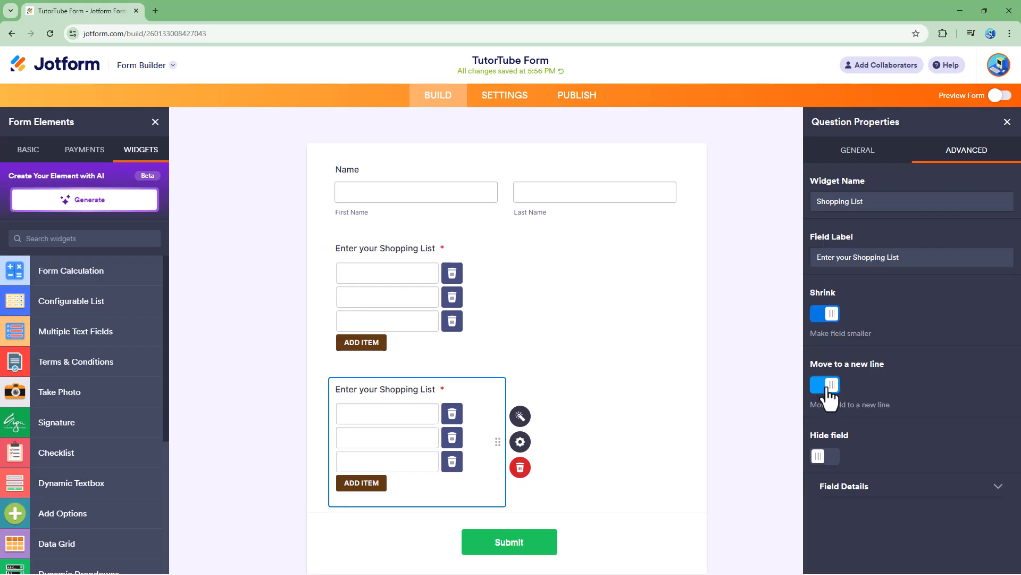
left_click(826, 385)
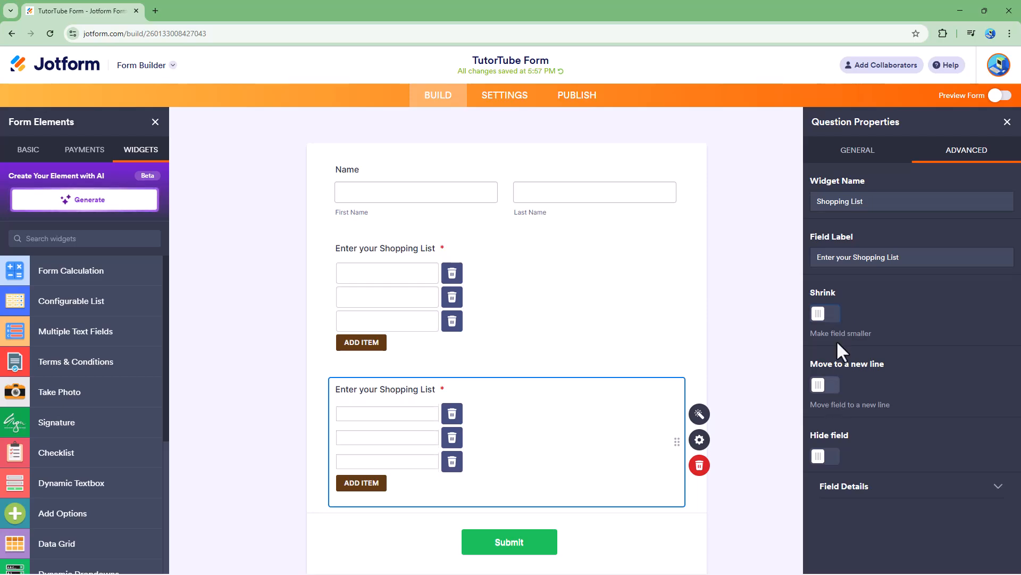
Step: Try hiding the duplicated shopping list field and expand its field details
left_click(833, 460)
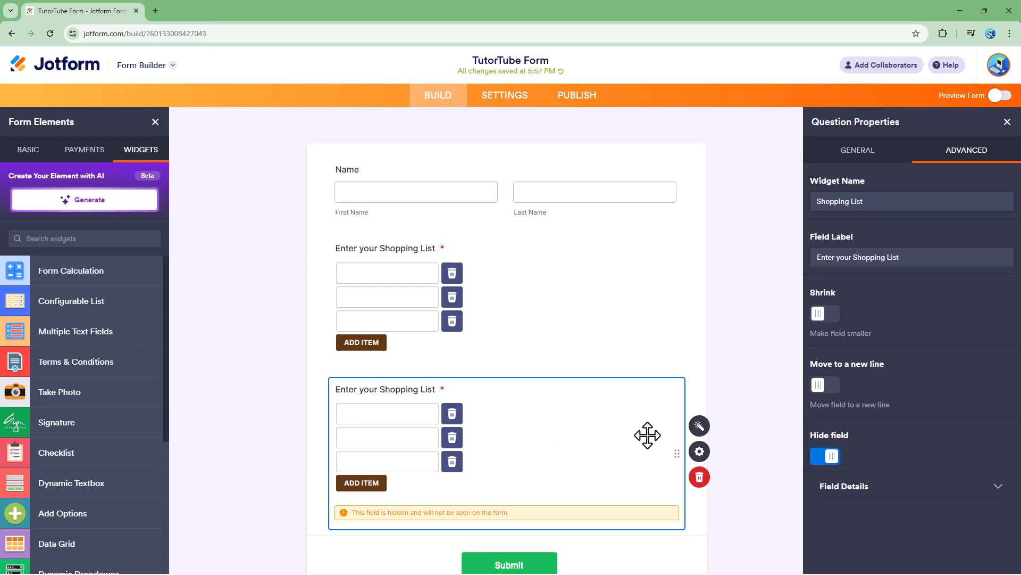
left_click(849, 486)
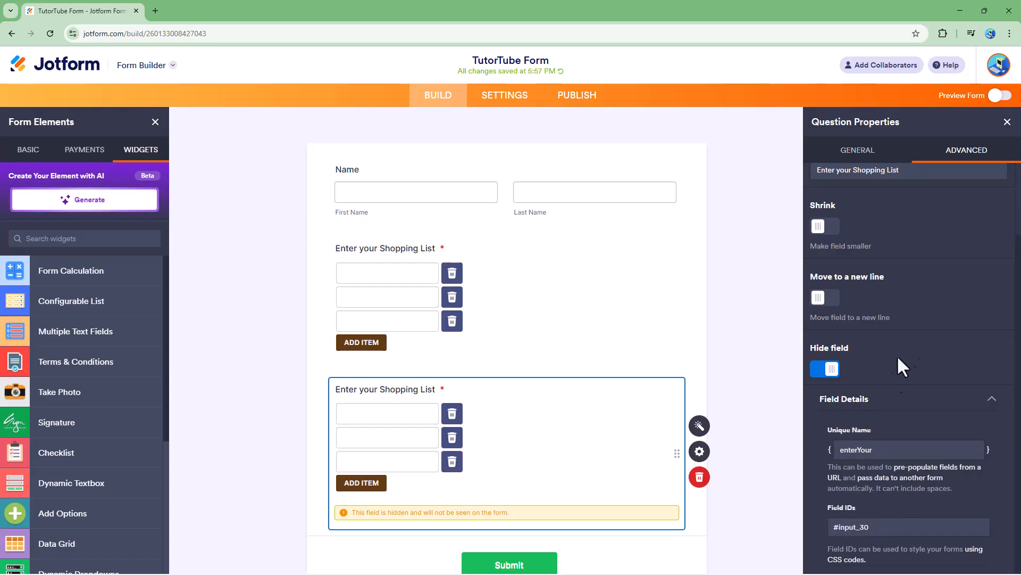
Step: Delete the duplicated shopping list field from the form
left_click(700, 478)
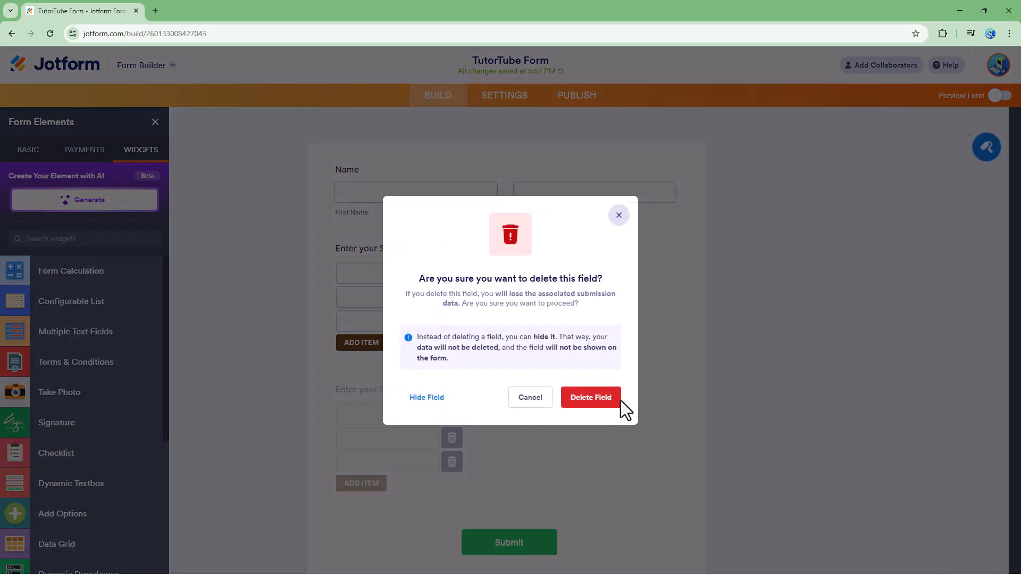
left_click(590, 397)
Step: Switch off Shrink in the advanced properties of the remaining shopping list field and close its properties
left_click(378, 271)
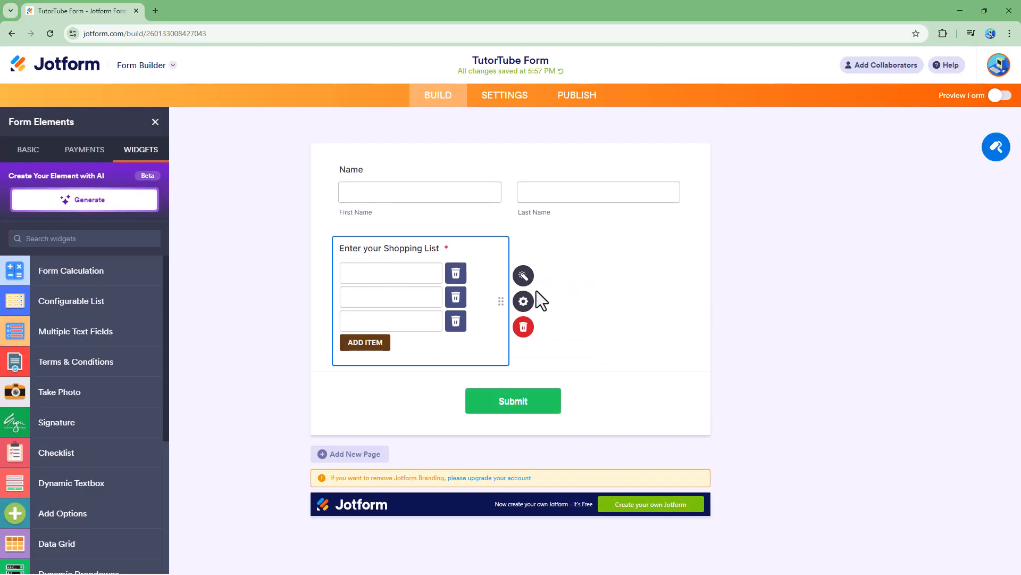
left_click(524, 303)
left_click(965, 150)
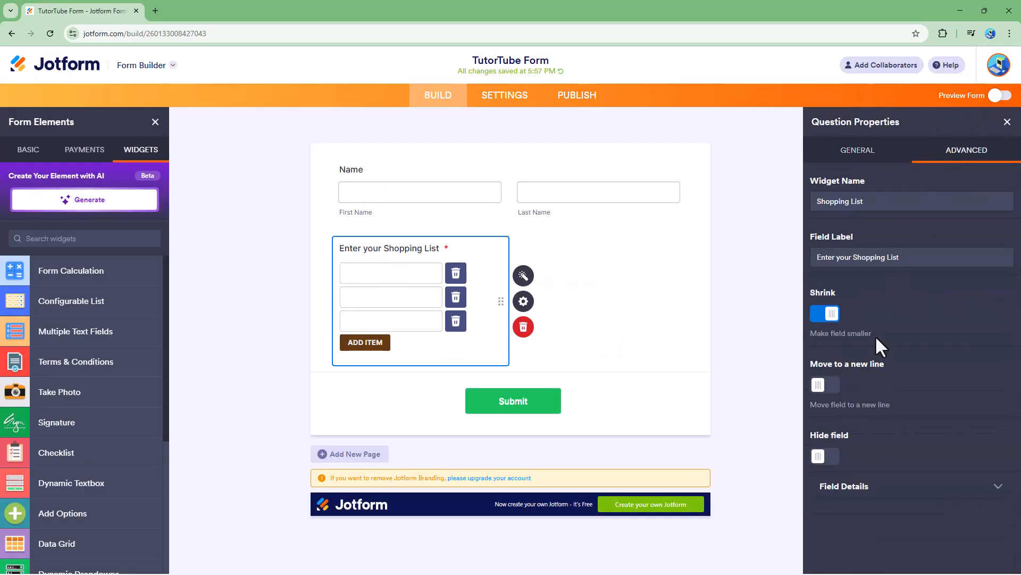
left_click(825, 314)
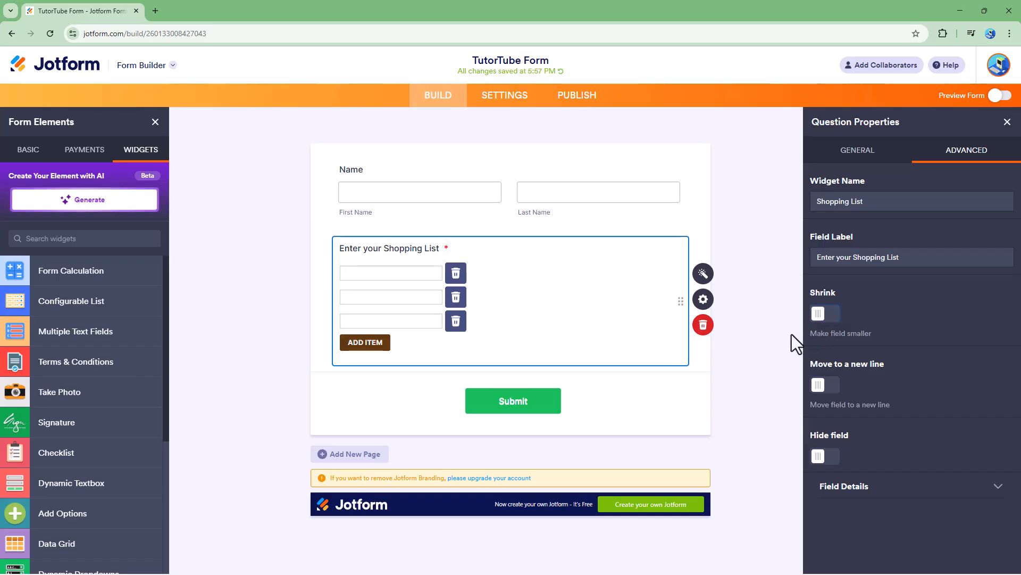
left_click(1007, 122)
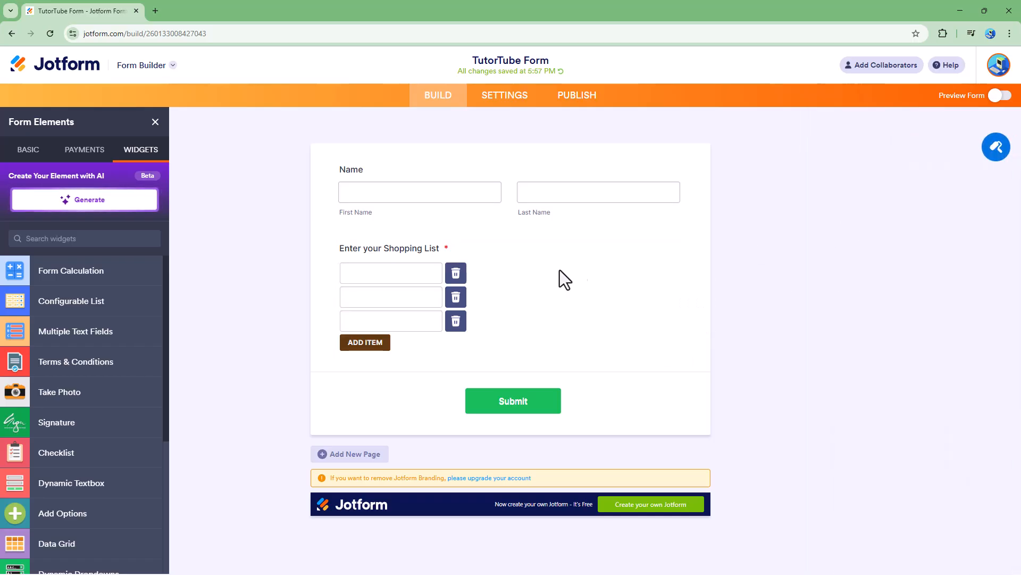
Step: Set the label alignment of the shopping list field to Right and close its properties
left_click(703, 299)
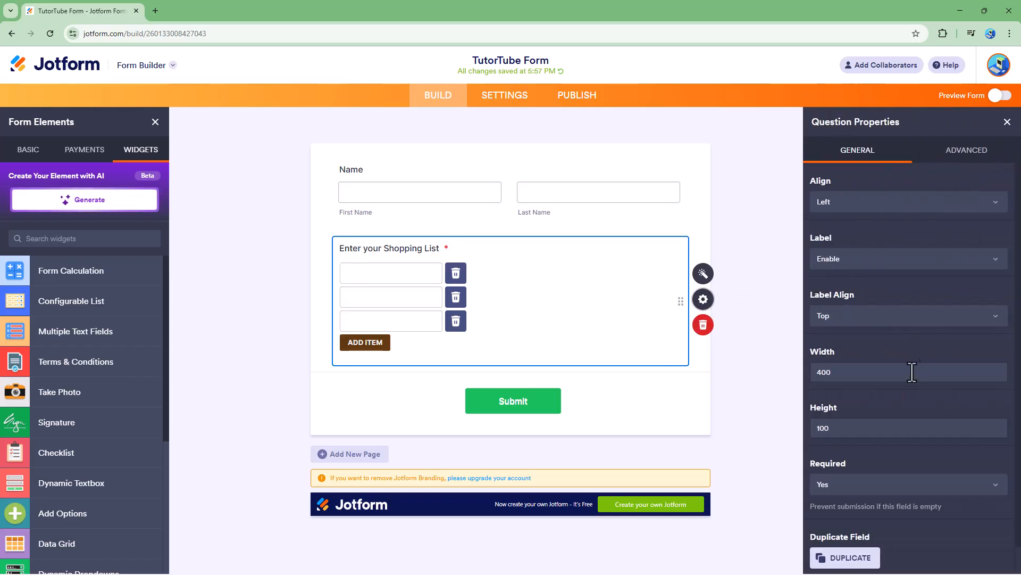
left_click(888, 315)
left_click(855, 349)
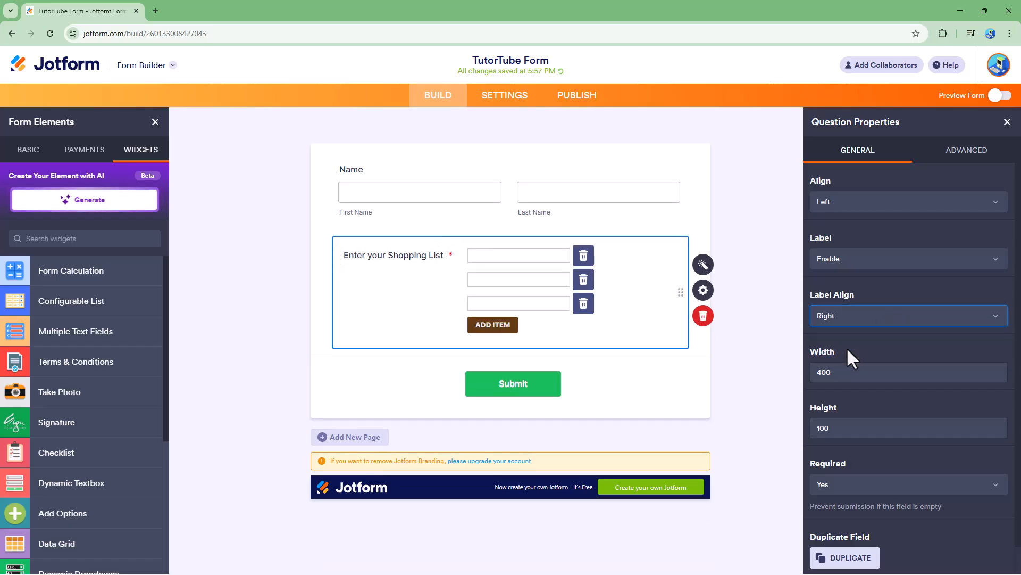
left_click(776, 282)
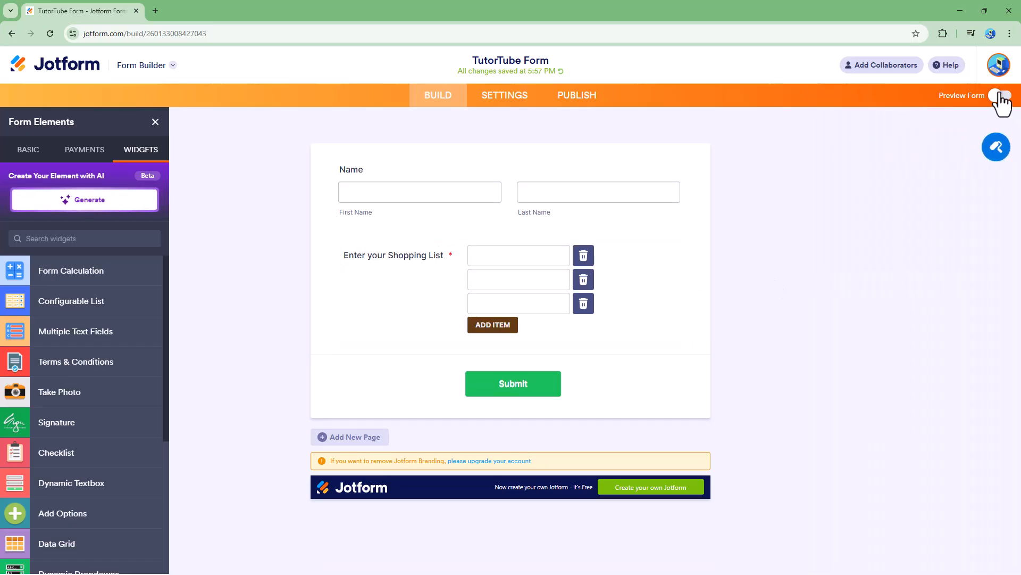
Step: Preview the form and fill the three shopping list boxes with Milk, Butter and Rice
left_click(1000, 96)
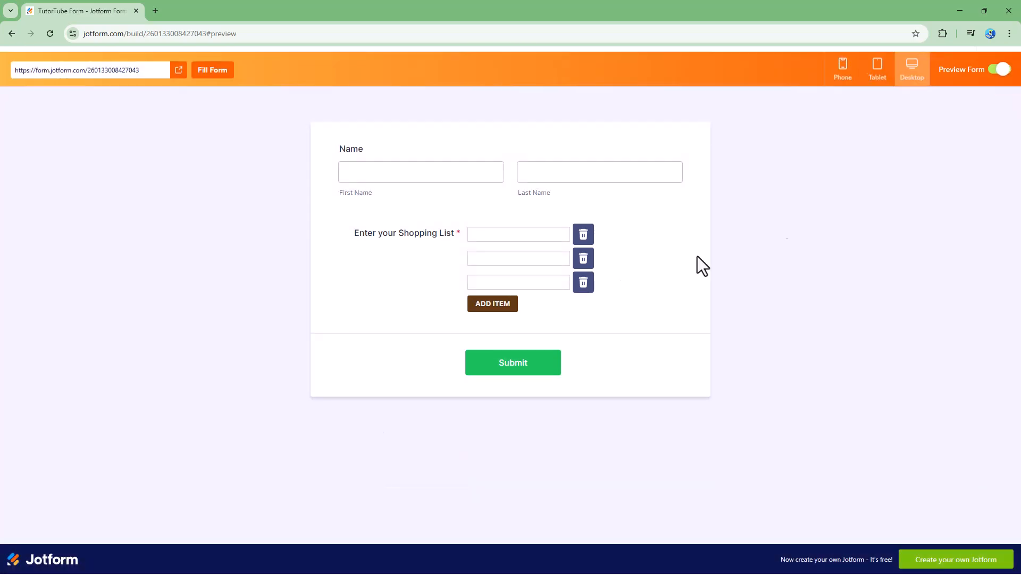
left_click(487, 232)
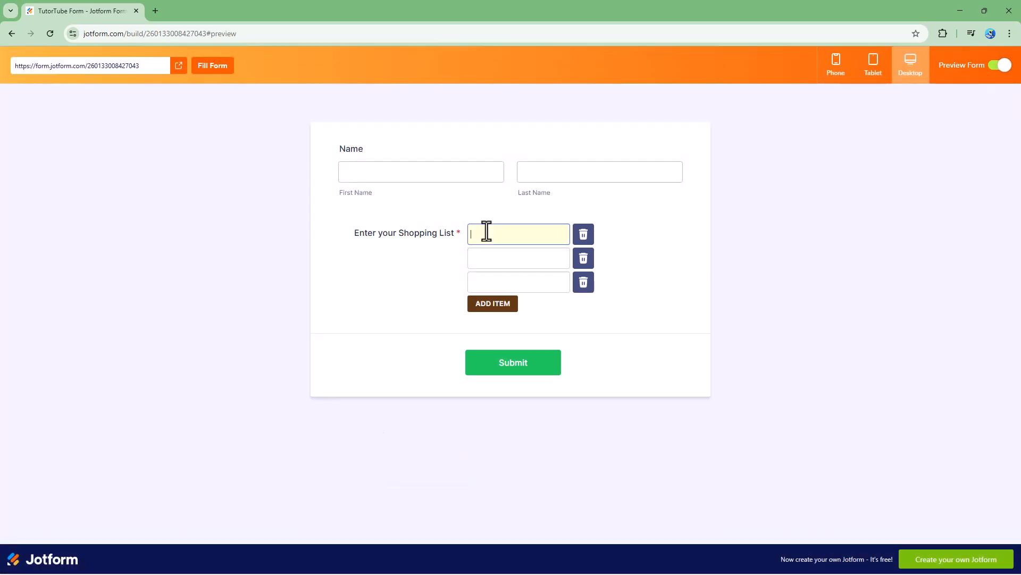
type("Milk")
left_click(522, 259)
left_click(523, 277)
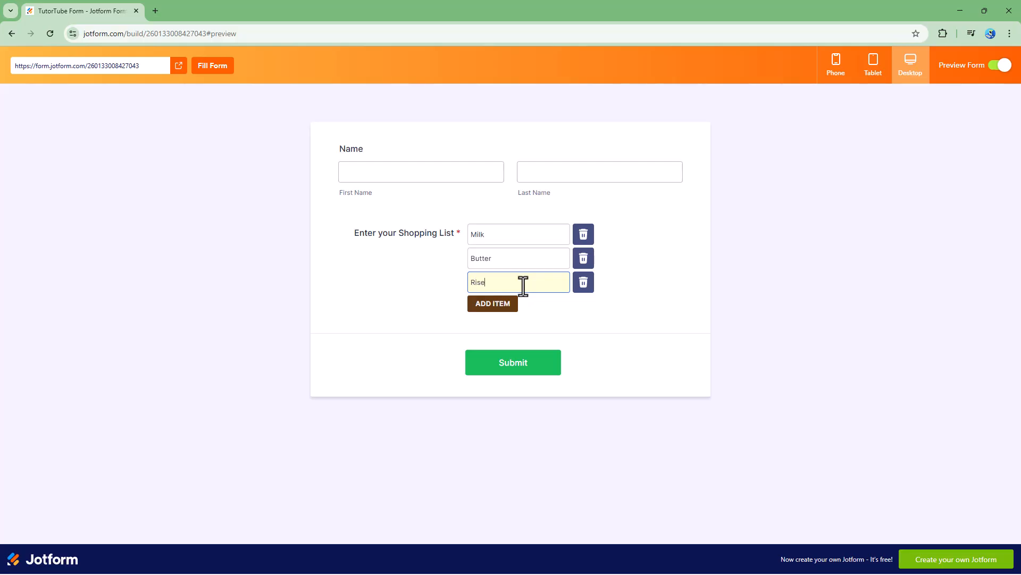
Step: Add three more items to the previewed shopping list: Cereal, Cooking Oil and Pasta
left_click(497, 303)
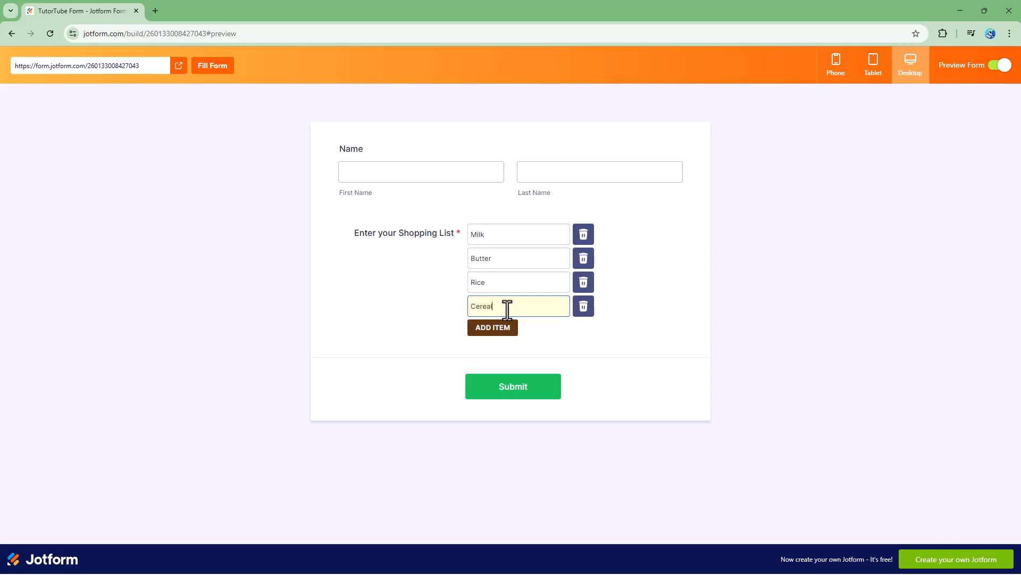
left_click(505, 328)
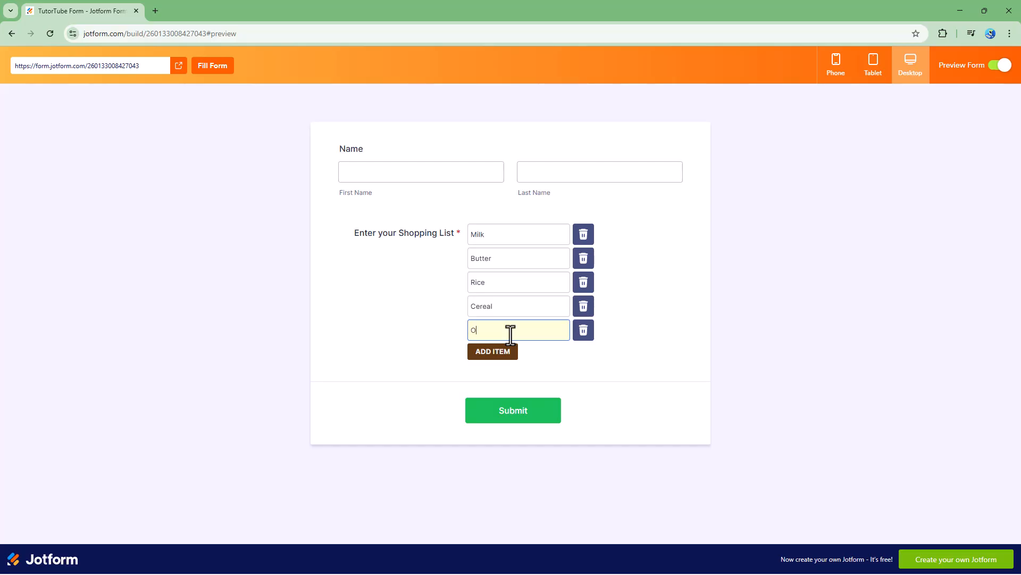
type("Oil")
left_click(507, 352)
left_click(476, 330)
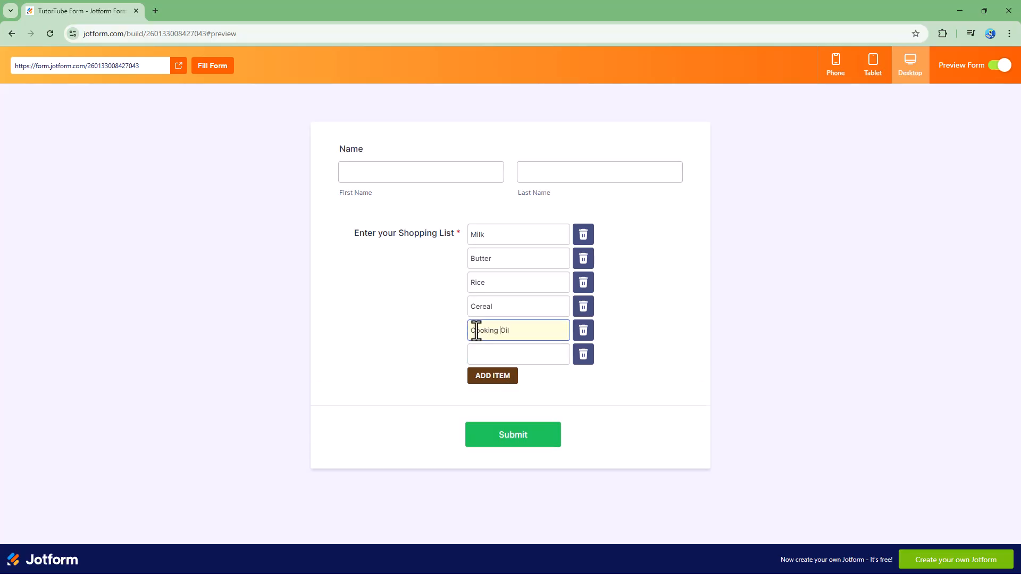
left_click(490, 349)
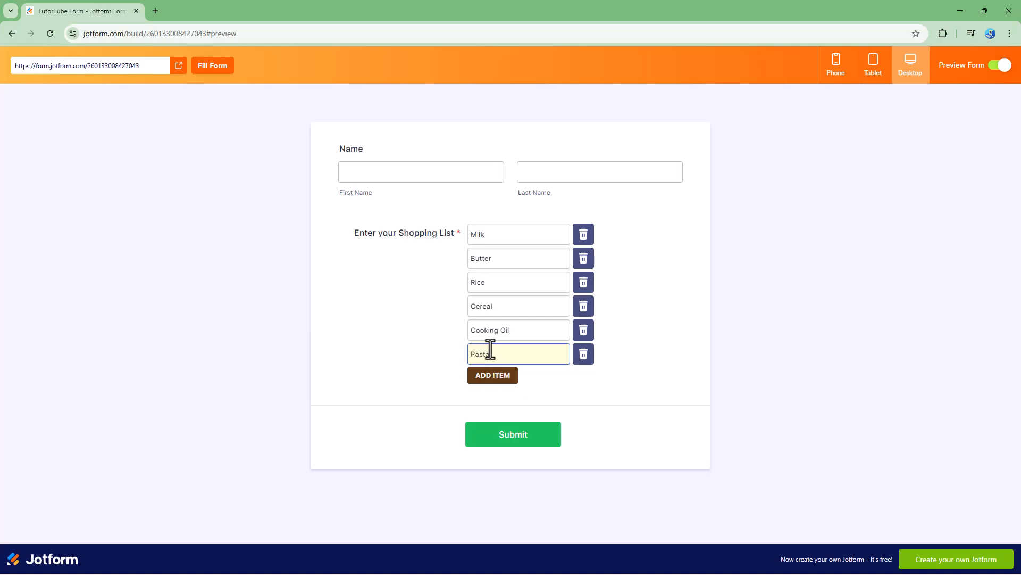
Step: Try adding and removing an empty item below Pasta, and delete the Rice item from the list
left_click(504, 379)
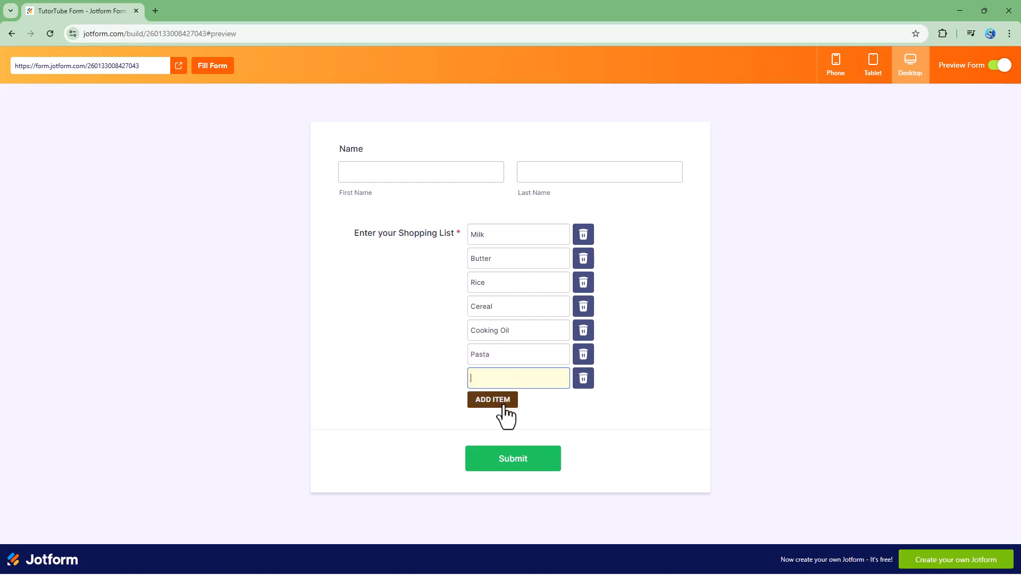
left_click(583, 379)
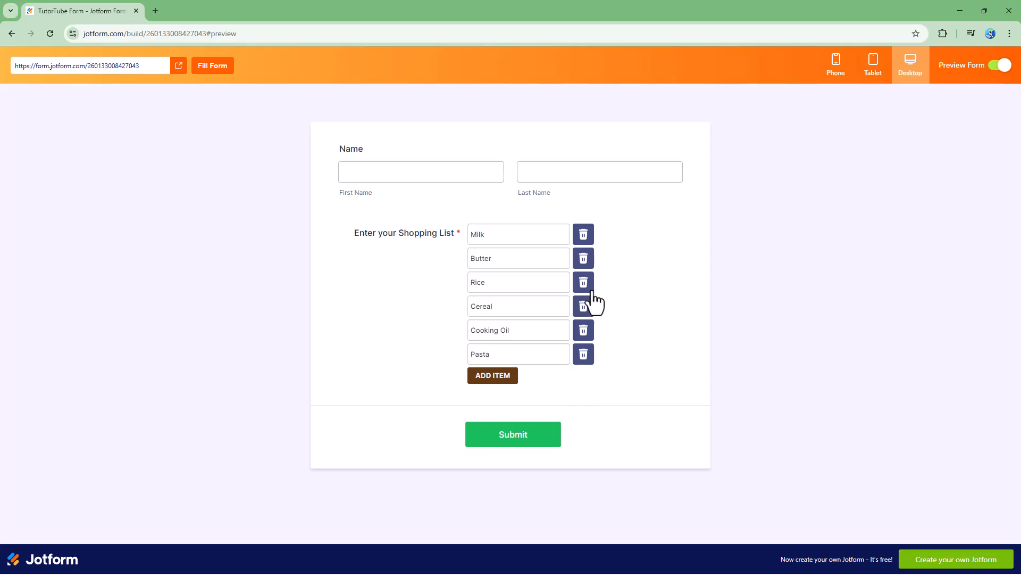
left_click(583, 282)
Step: Submit the filled form from the preview and return to the form builder
left_click(523, 408)
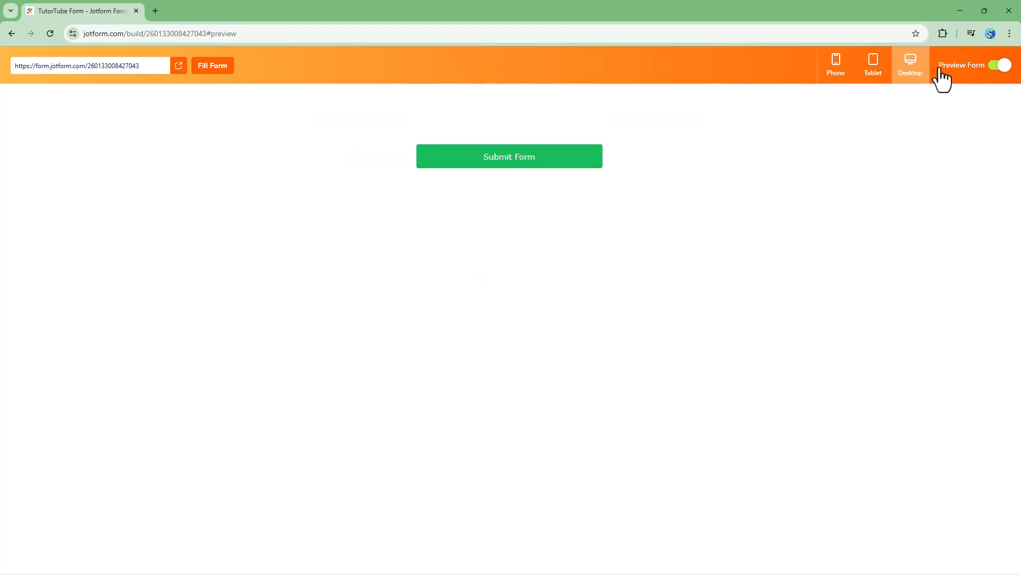
left_click(999, 65)
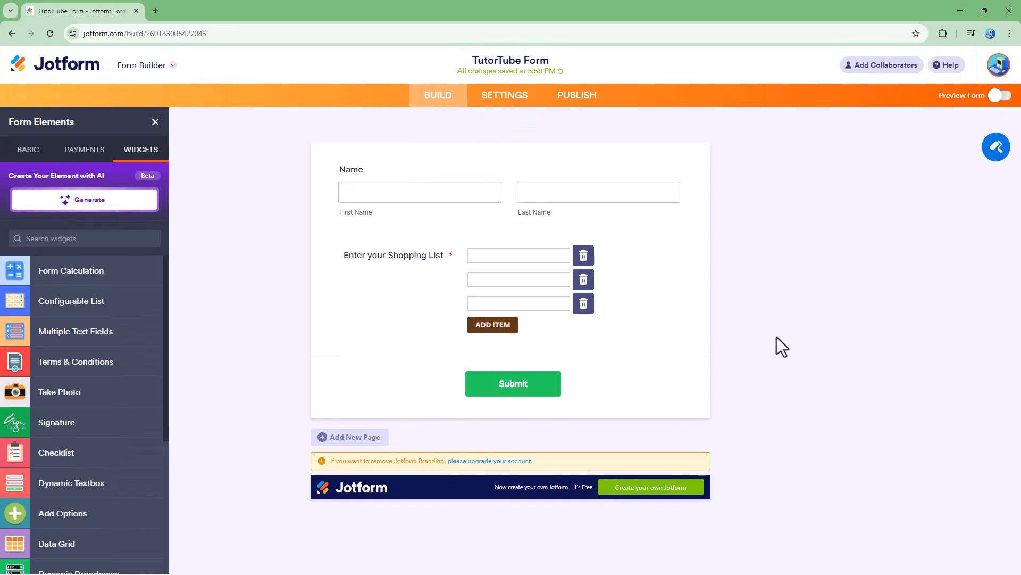